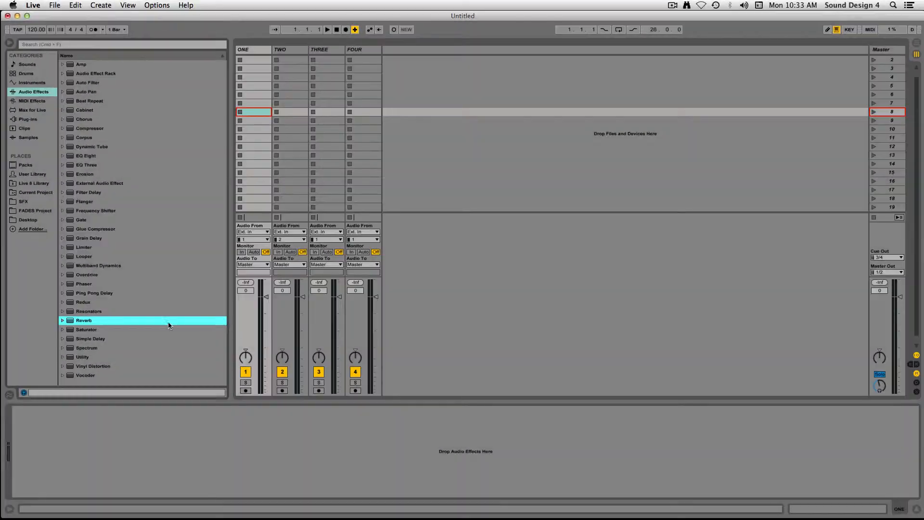
# Add Reverb to track ONE, then expand its Hall presets and load the Cathedral preset onto the track
pyautogui.moveTo(88, 324); pyautogui.dragTo(256, 146)
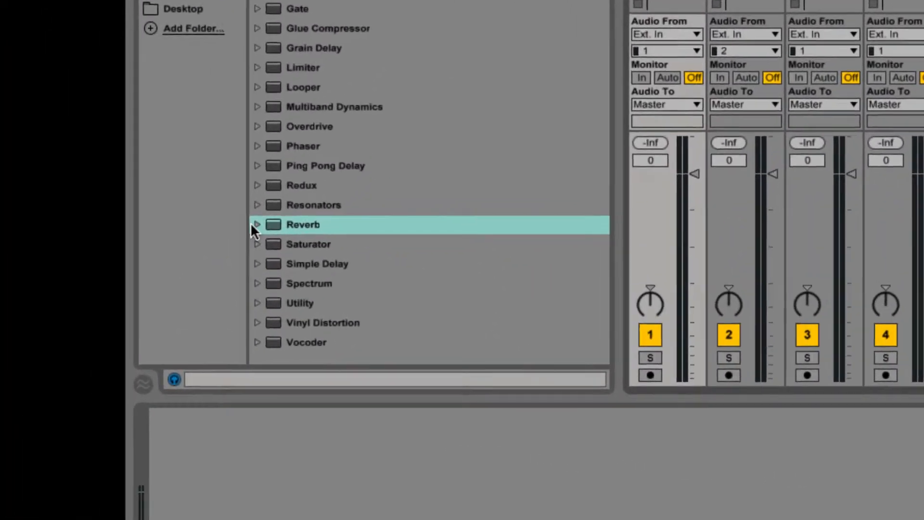
pyautogui.click(256, 224)
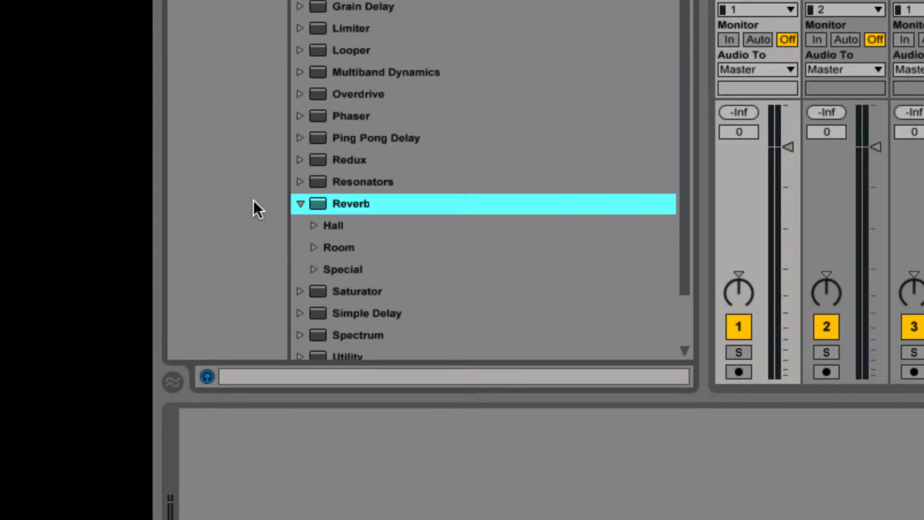
pyautogui.click(312, 226)
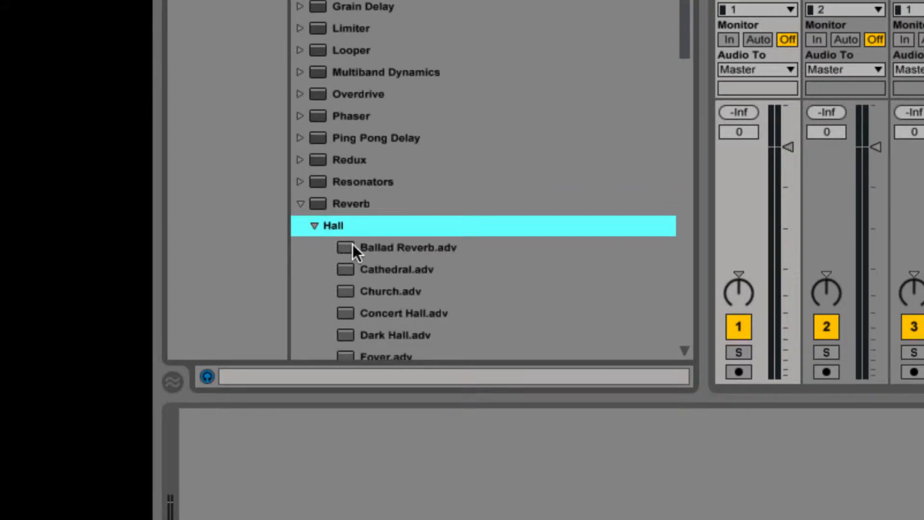
pyautogui.click(267, 298)
pyautogui.moveTo(267, 296); pyautogui.dragTo(254, 181)
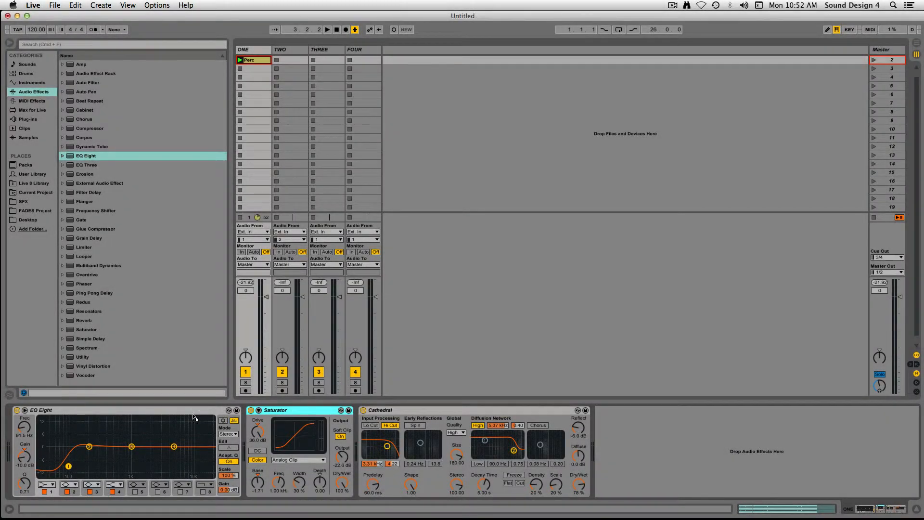
# Try different device orders on track ONE, then restore the chain to EQ Eight, Saturator, Cathedral
pyautogui.moveTo(87, 416); pyautogui.dragTo(73, 416)
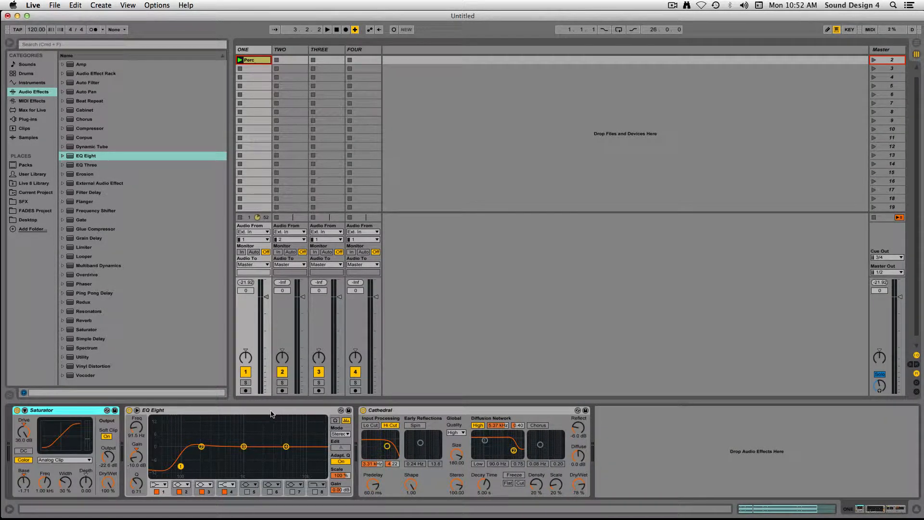
pyautogui.moveTo(188, 411); pyautogui.dragTo(55, 419)
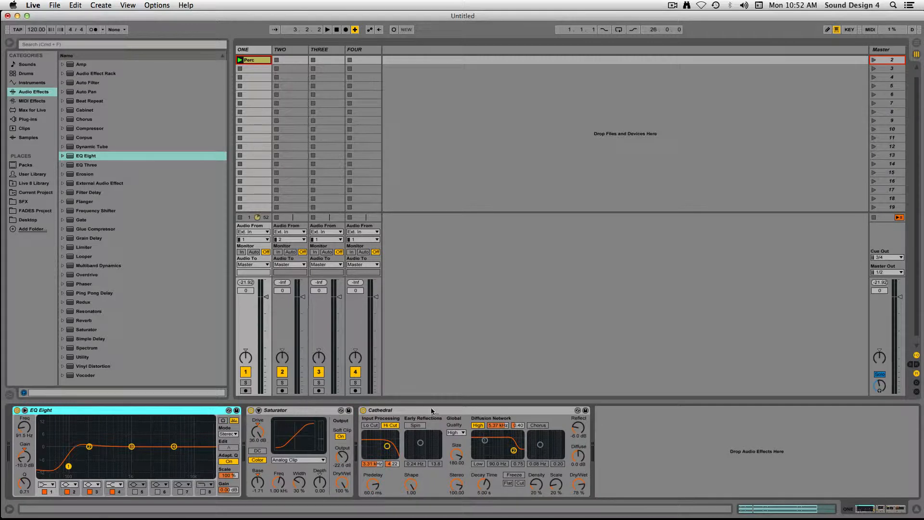
pyautogui.click(364, 420)
pyautogui.moveTo(364, 419); pyautogui.dragTo(265, 418)
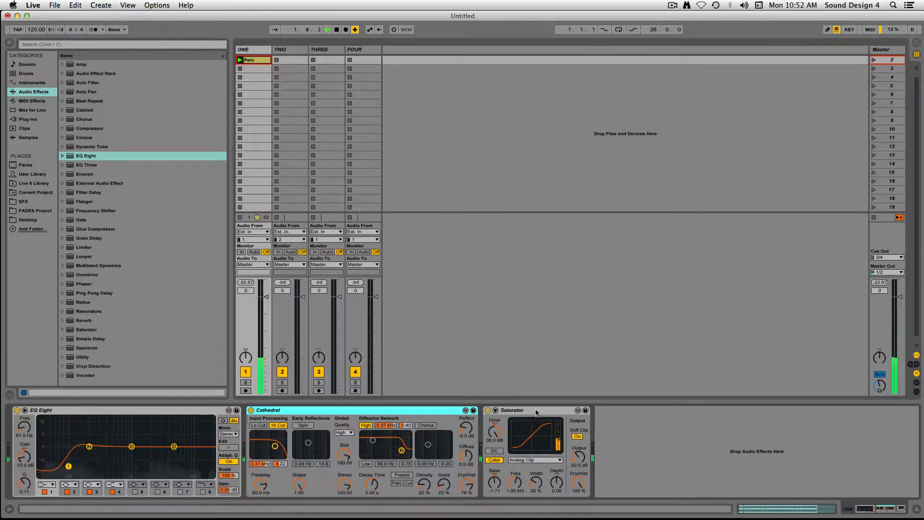
pyautogui.moveTo(532, 410); pyautogui.dragTo(25, 419)
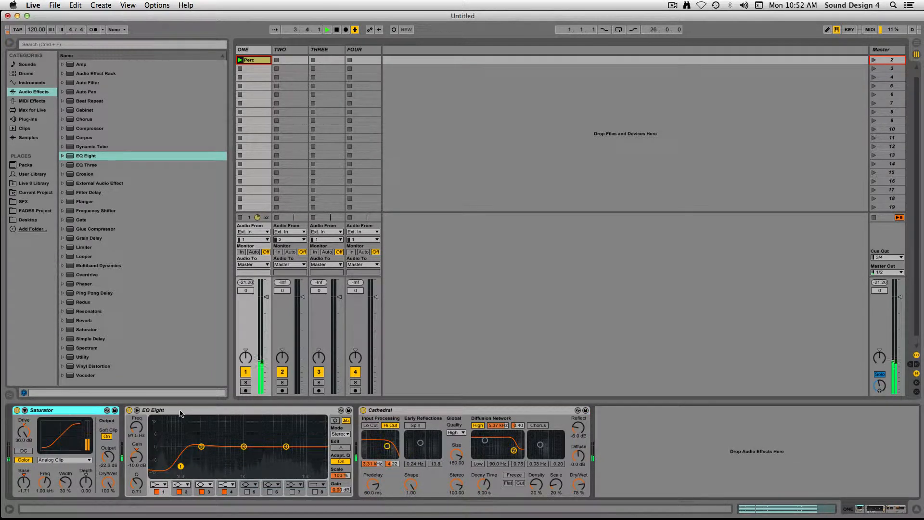
pyautogui.moveTo(180, 413); pyautogui.dragTo(29, 414)
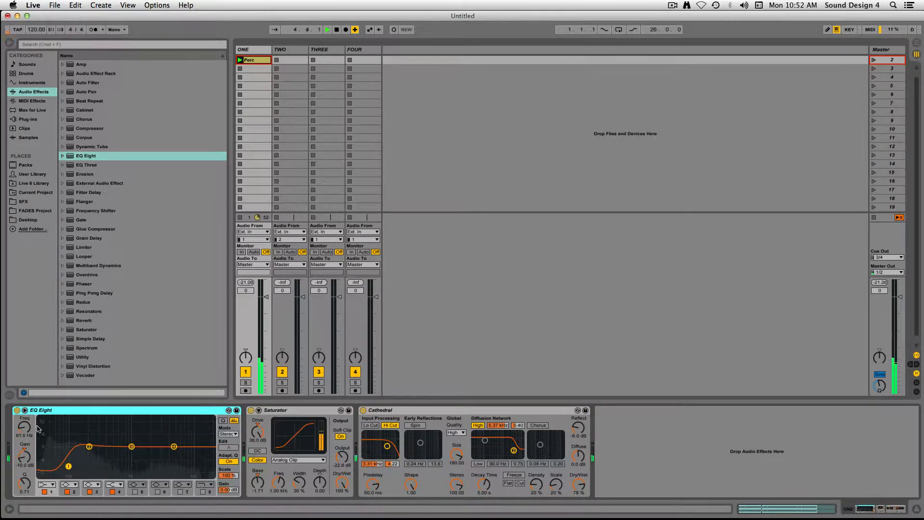
# Move band 1 of EQ Eight on track ONE to about 612 Hz
pyautogui.moveTo(69, 466); pyautogui.dragTo(118, 468)
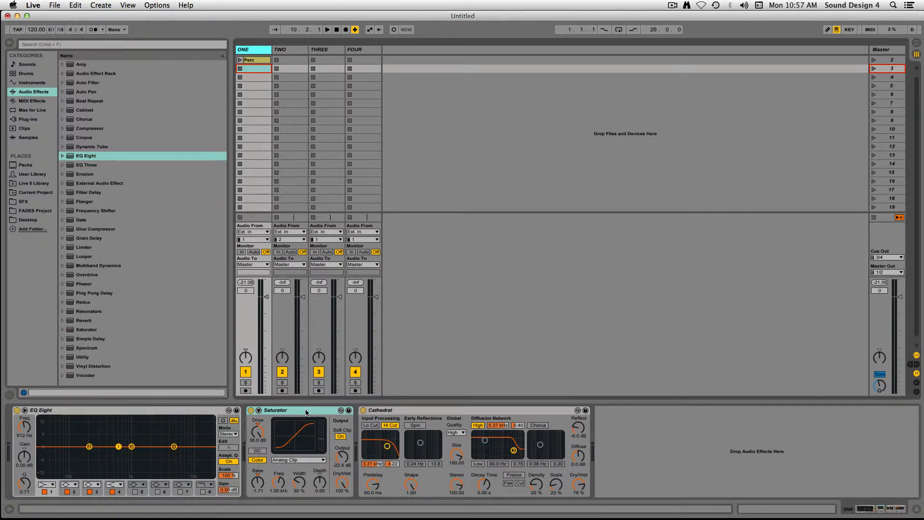
# Copy the Saturator from track ONE and paste it into the empty device chain of track TWO
pyautogui.rightClick(307, 413)
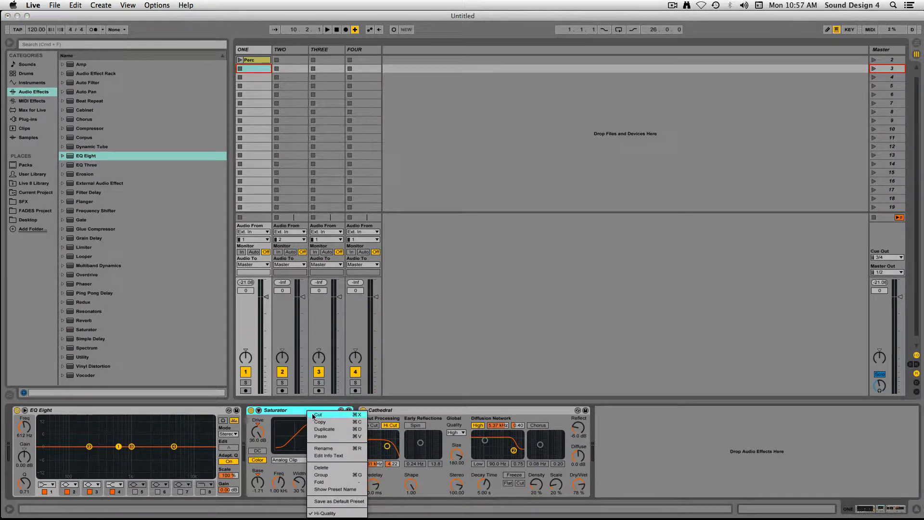
pyautogui.click(339, 422)
pyautogui.click(291, 51)
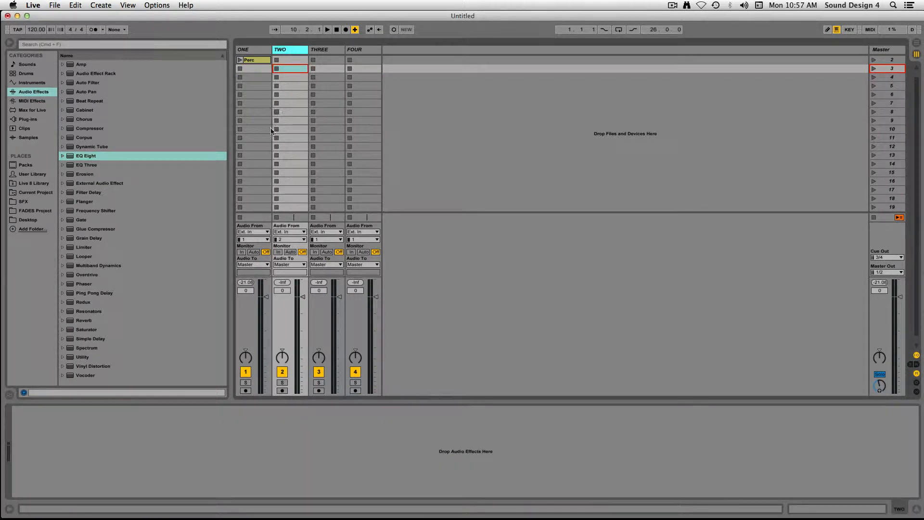
pyautogui.rightClick(216, 451)
pyautogui.click(230, 457)
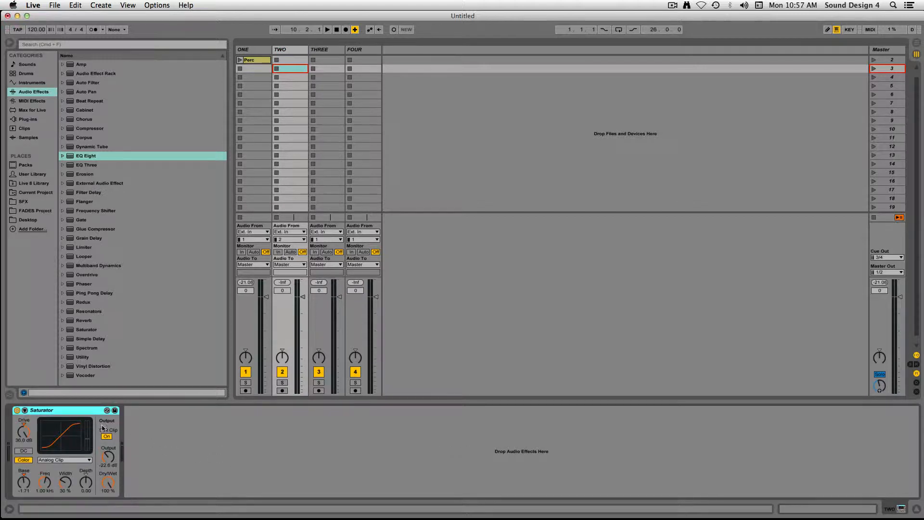
# Rename the Saturator on track TWO as "Slight Dist"
pyautogui.rightClick(77, 412)
pyautogui.click(109, 449)
pyautogui.write('Slight Dist')
pyautogui.press('Return')
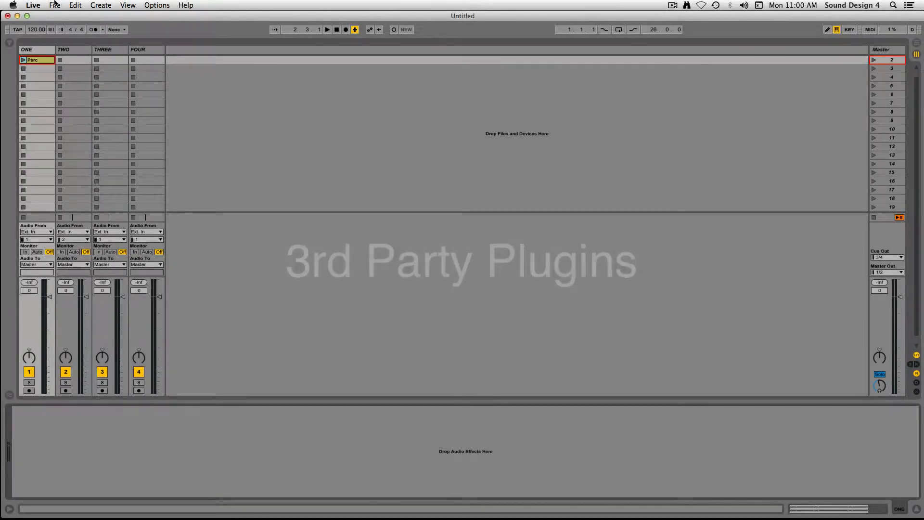
# Open the Preferences at the File Folder settings
pyautogui.click(39, 4)
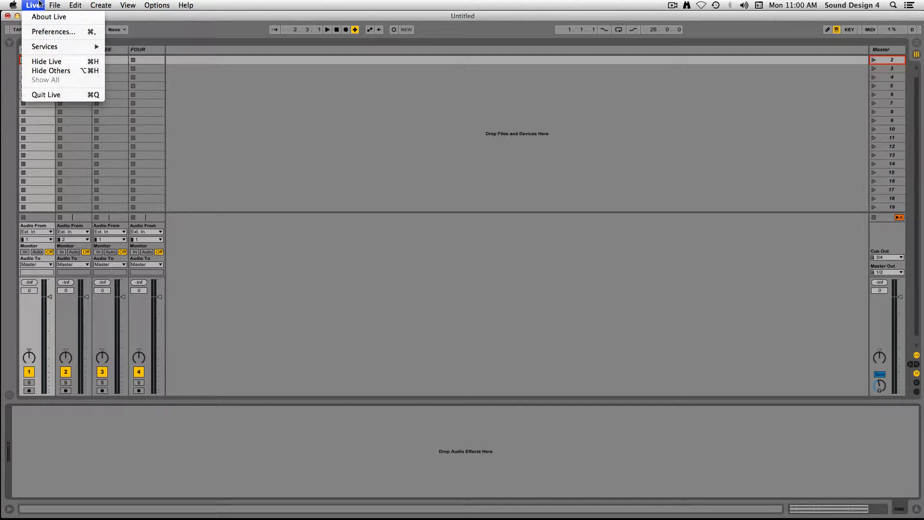
pyautogui.click(74, 30)
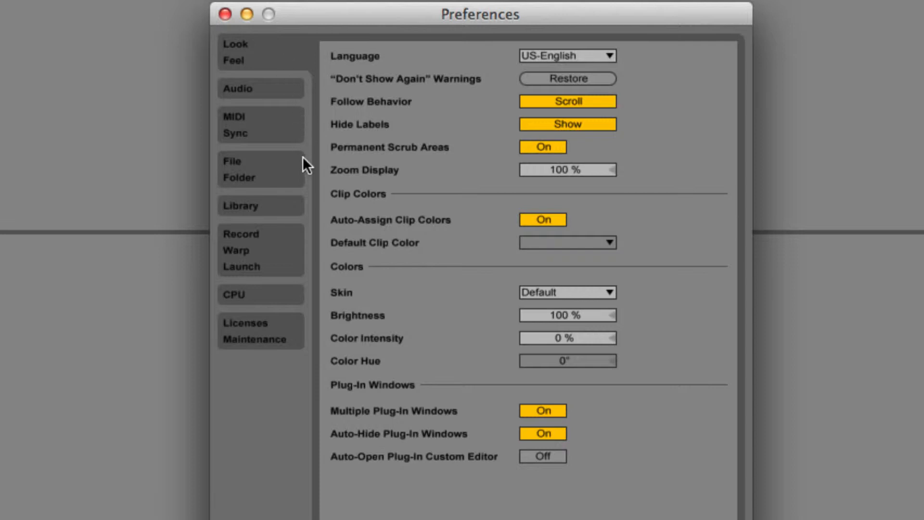
pyautogui.click(296, 181)
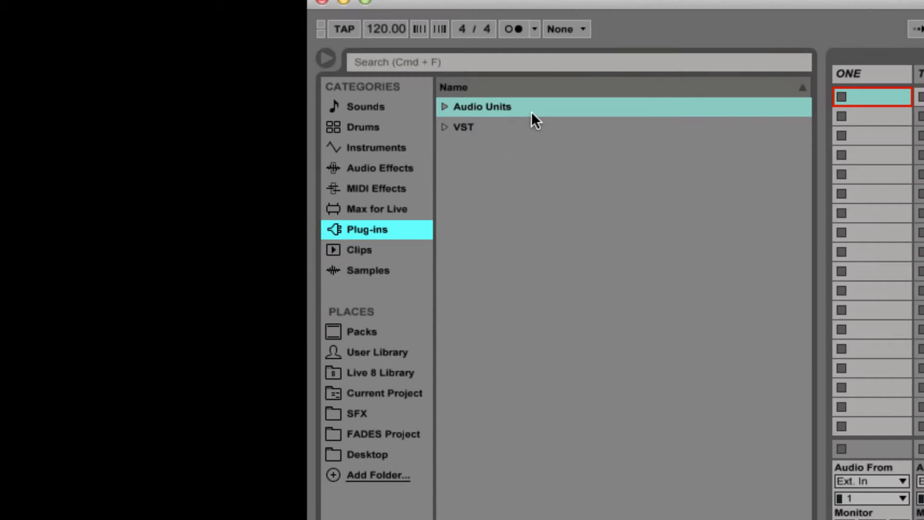
# Expand the FabFilter group under the Audio Units plug-ins and load FF Pro-C onto track ONE
pyautogui.click(527, 108)
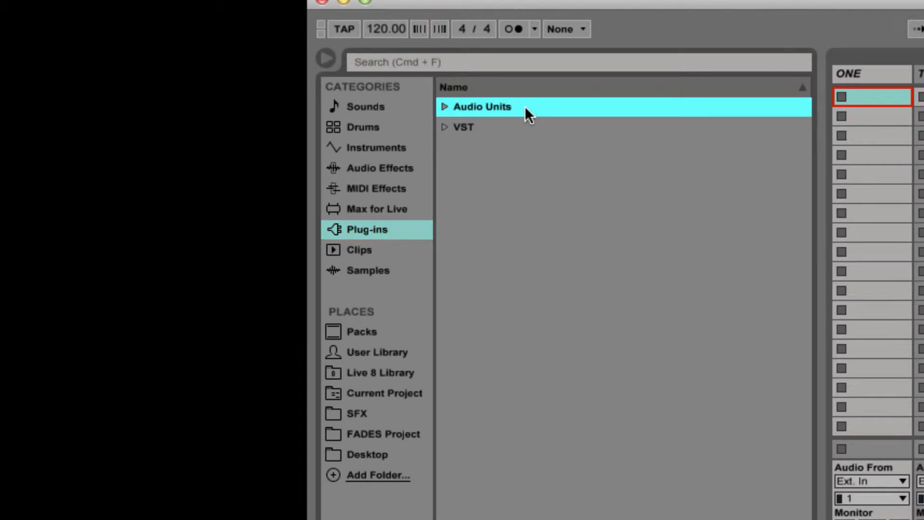
pyautogui.click(444, 106)
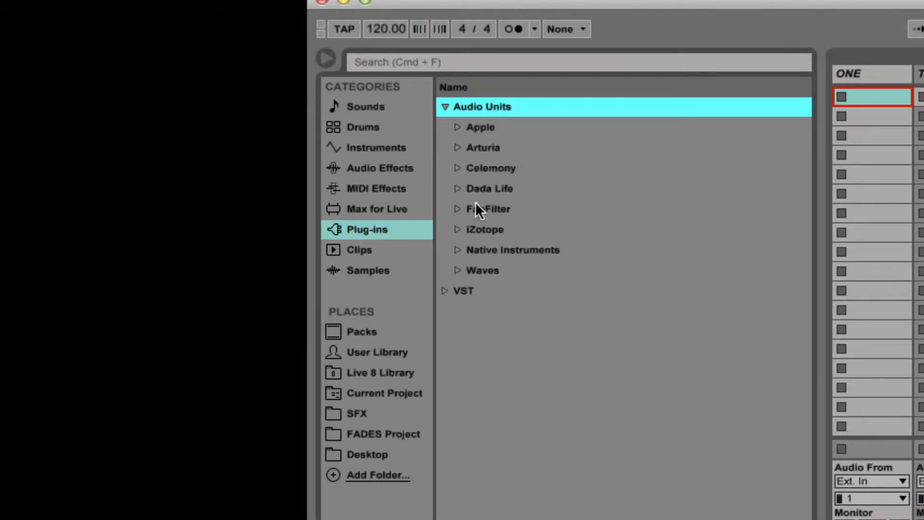
pyautogui.click(457, 209)
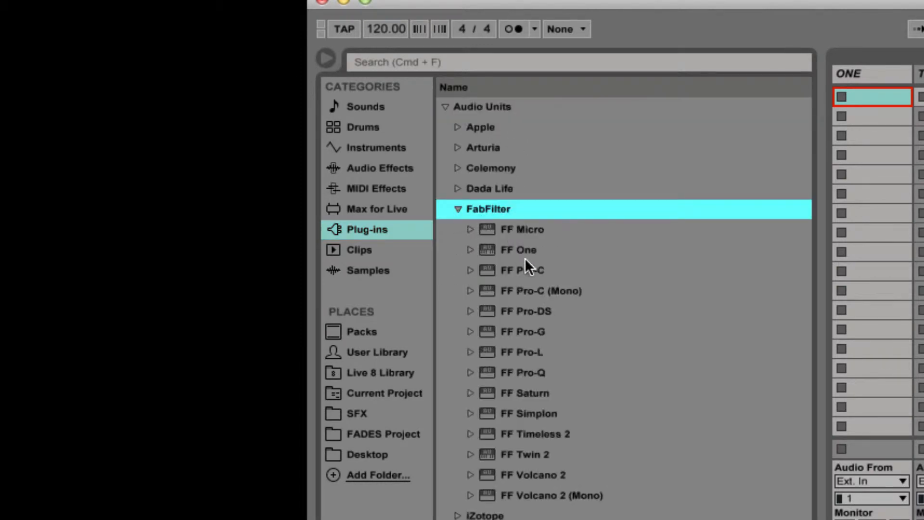
pyautogui.click(521, 270)
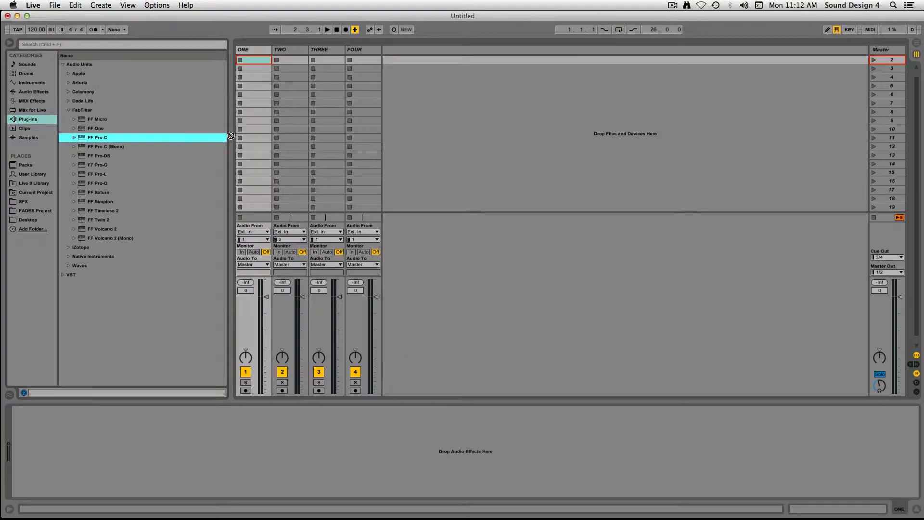
pyautogui.press('Return')
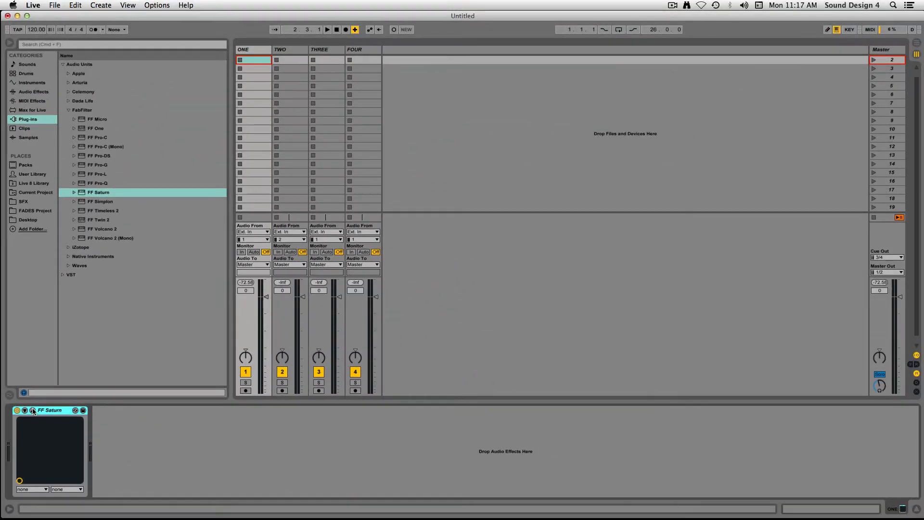
# Switch between tracks TWO and THREE to bring up the plug-in window belonging to each track
pyautogui.click(327, 234)
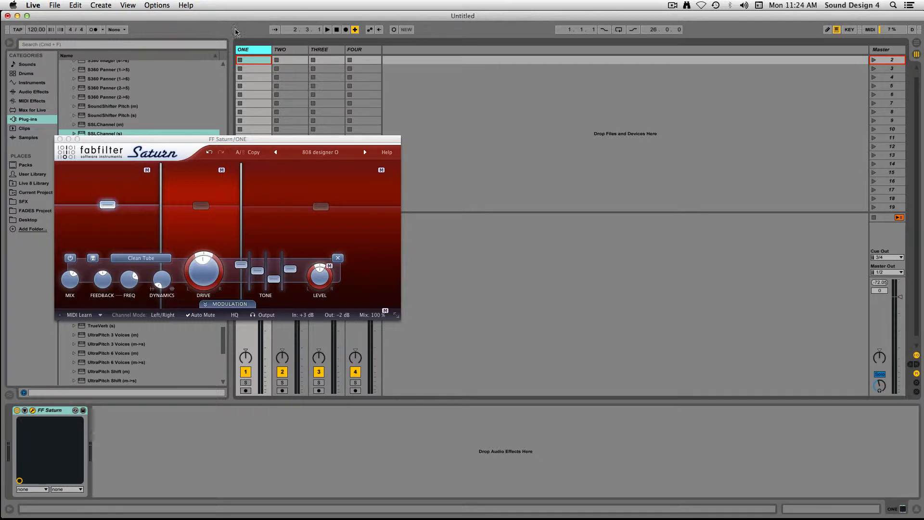
pyautogui.click(294, 49)
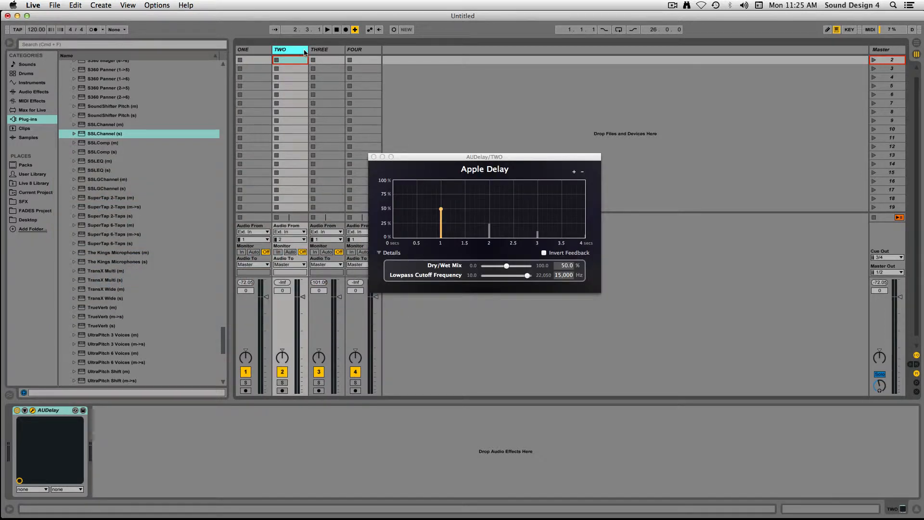
pyautogui.click(339, 51)
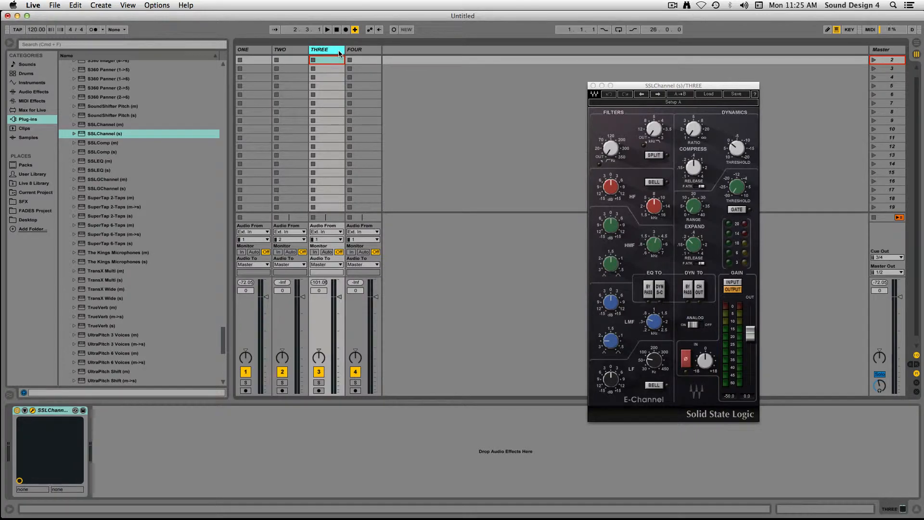
pyautogui.click(300, 51)
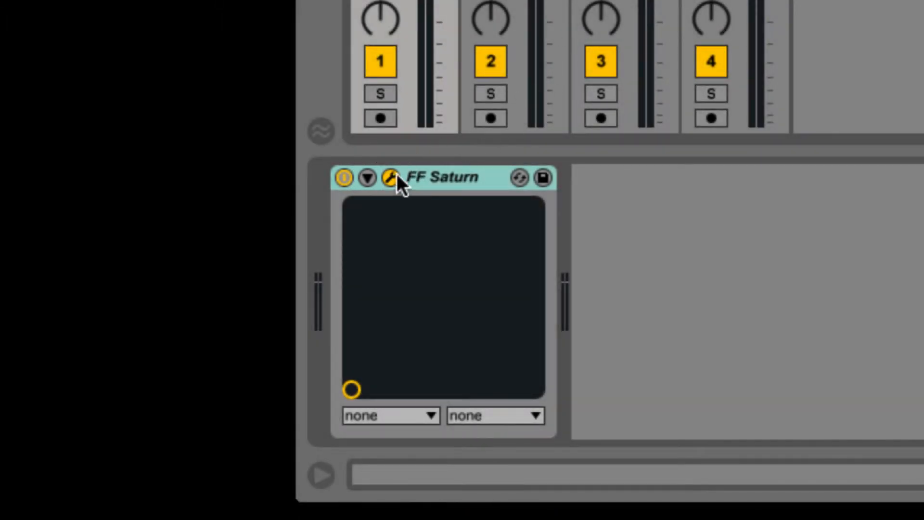
# Configure FF Saturn to expose Band 1 Drive at about 56%, Band 1 Level at about -3.8 dB and Band 3 Level at about -23 dB
pyautogui.click(367, 177)
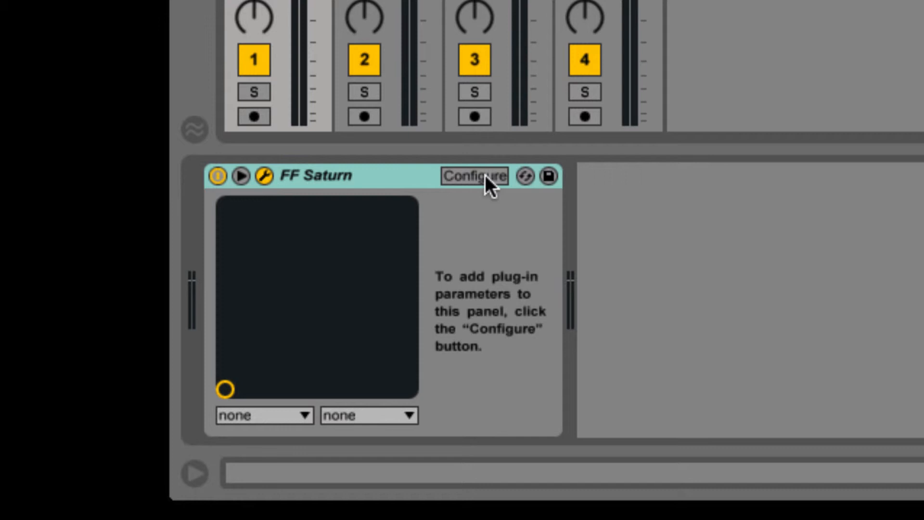
pyautogui.click(485, 174)
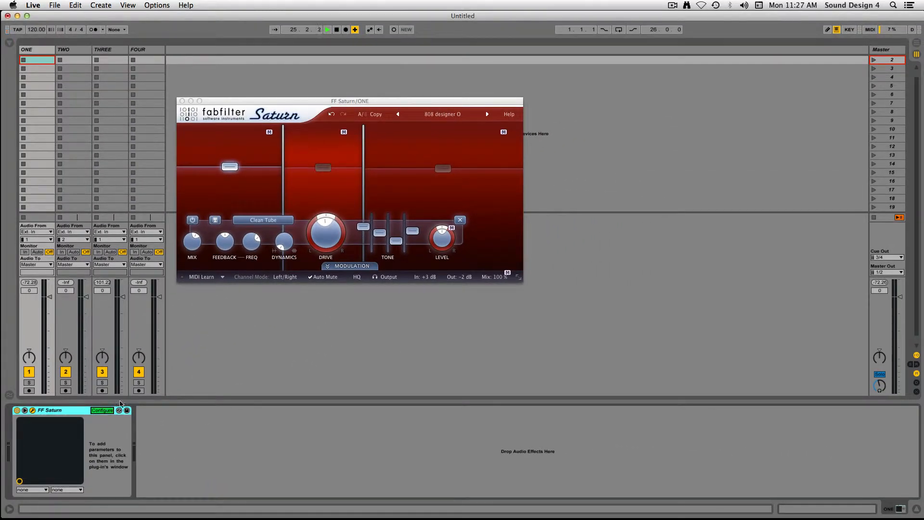
pyautogui.moveTo(322, 239); pyautogui.dragTo(322, 226)
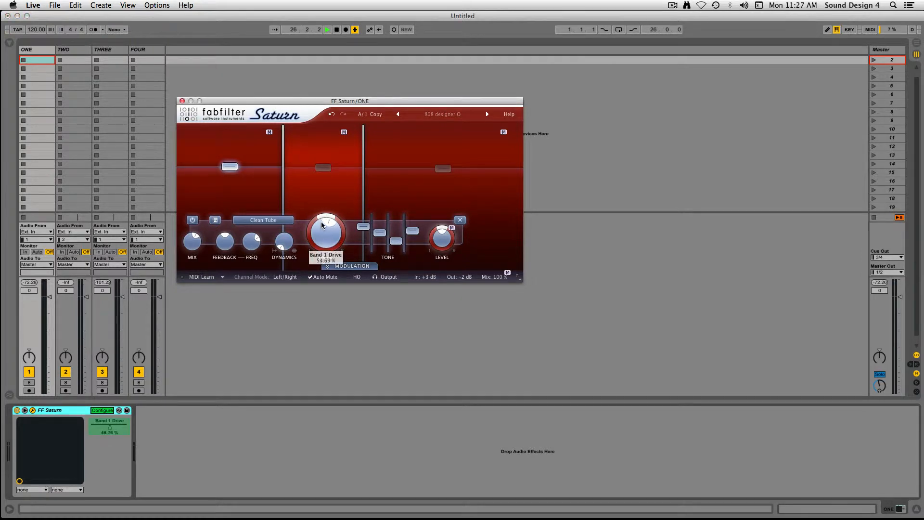
pyautogui.moveTo(442, 240); pyautogui.dragTo(444, 255)
pyautogui.moveTo(443, 169); pyautogui.dragTo(446, 194)
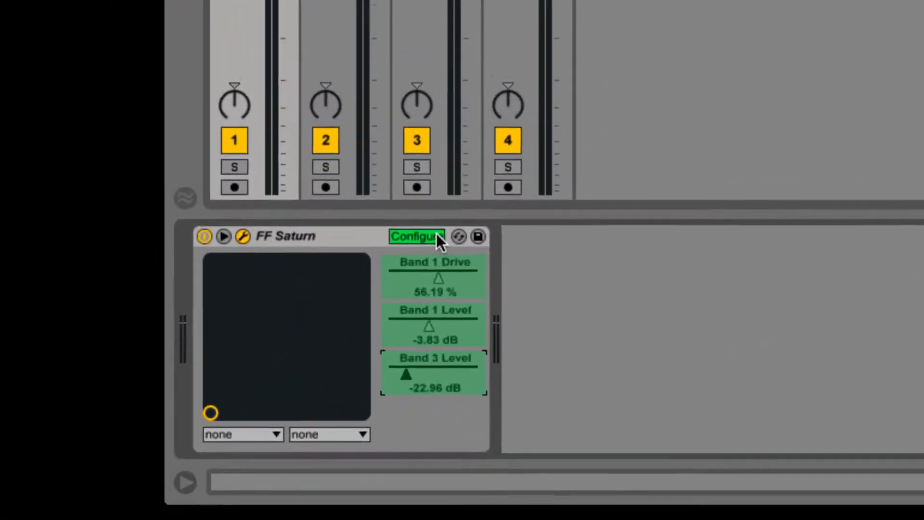
pyautogui.click(107, 410)
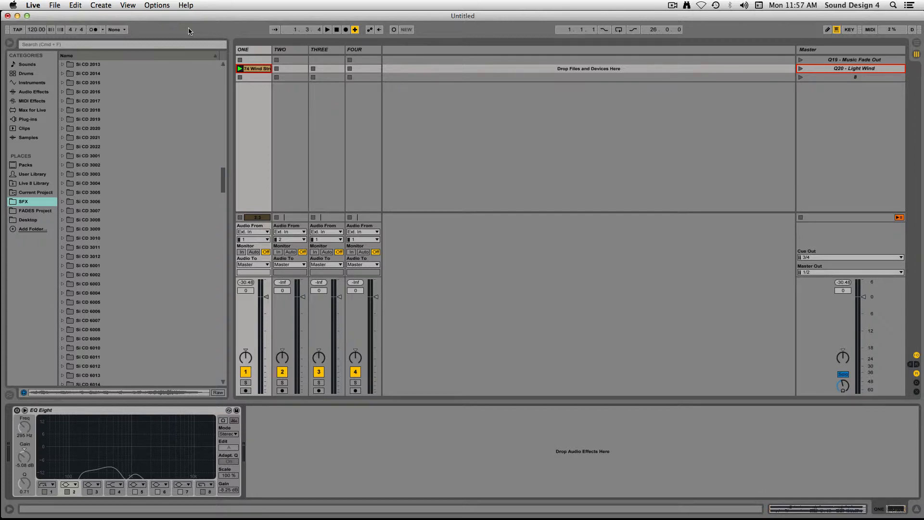
# Play the wind clip on track ONE and toggle EQ Eight on and off to compare the sound
pyautogui.press('space')
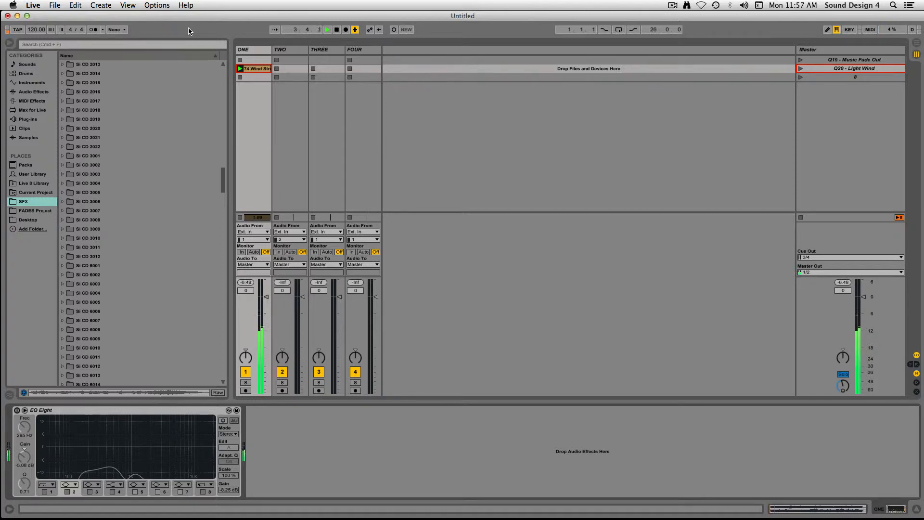
pyautogui.press('space')
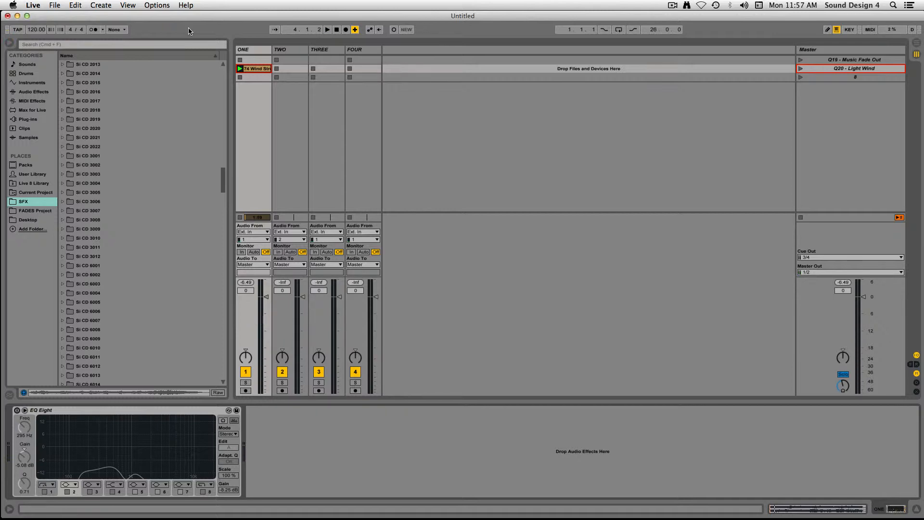
pyautogui.click(17, 410)
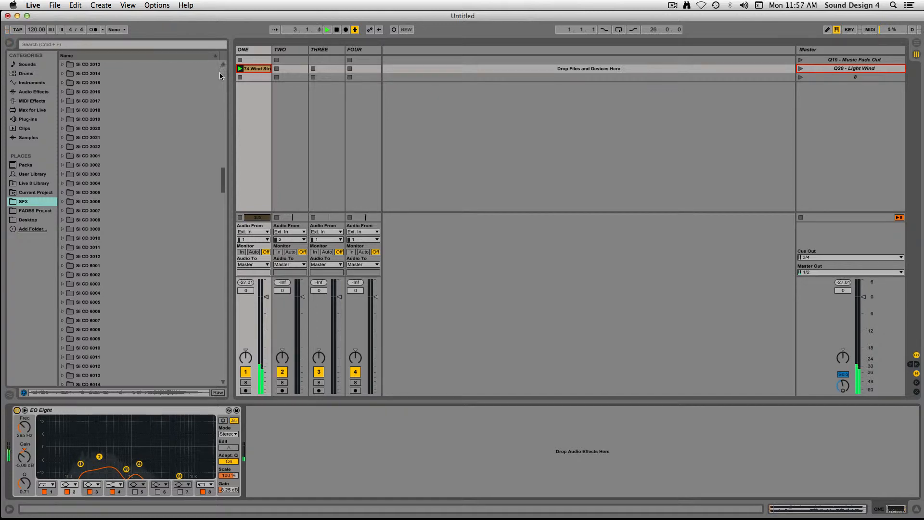
pyautogui.click(17, 410)
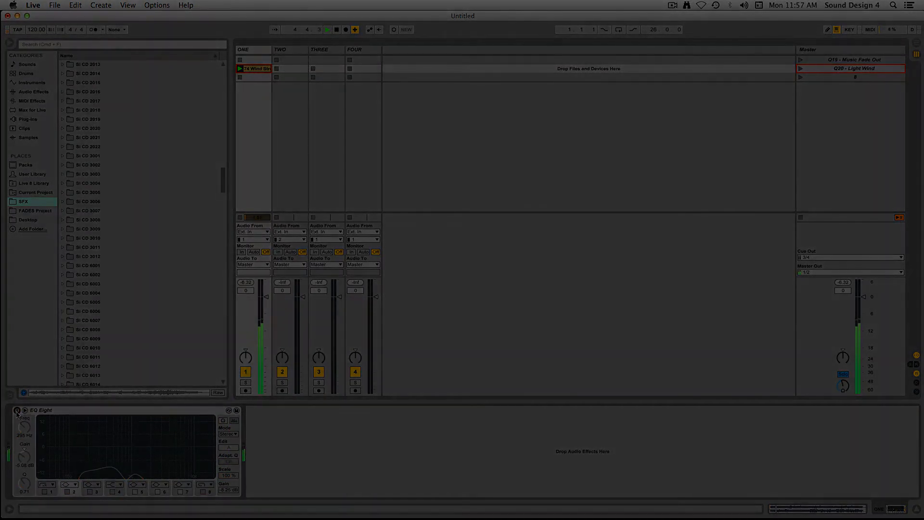
pyautogui.click(17, 410)
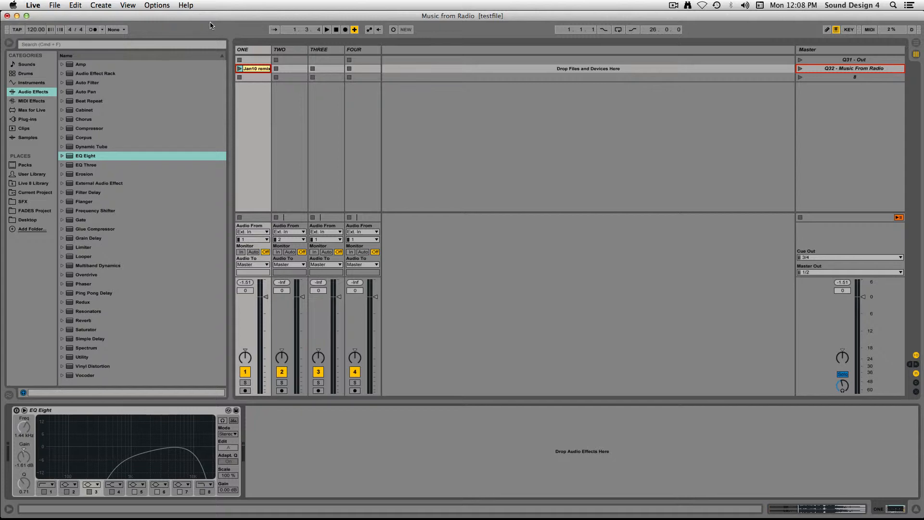
# Play the Jan10 remix clip on track ONE and switch on its EQ Eight
pyautogui.click(240, 69)
pyautogui.press('space')
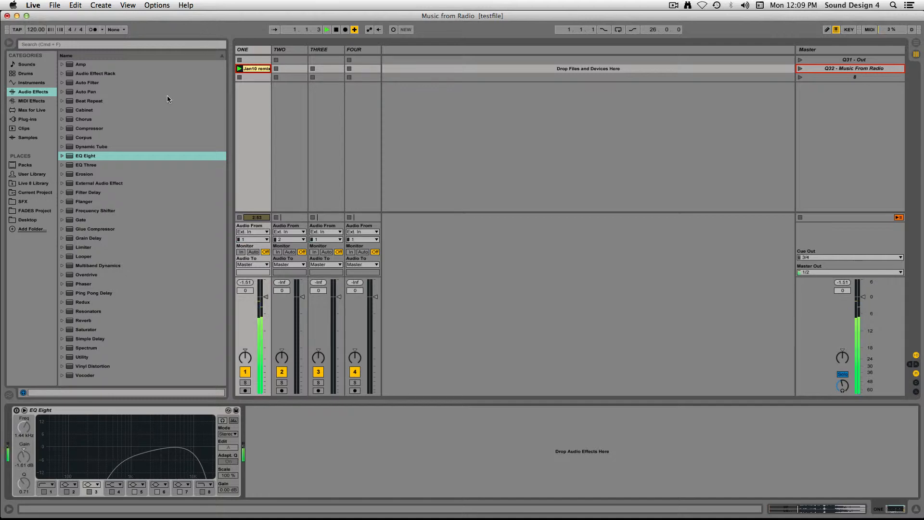
pyautogui.click(17, 410)
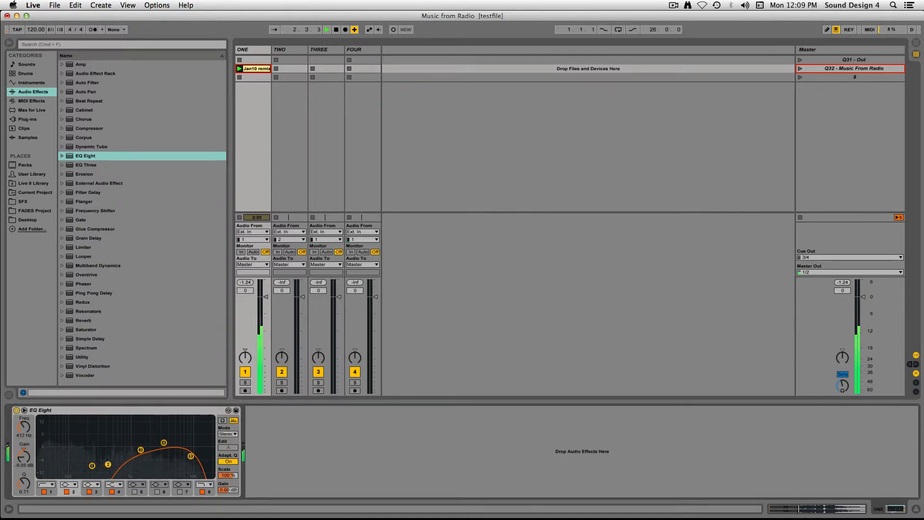
# Raise EQ Eight's band 2 and reshape band 4 to a boost of about 11.3 dB with a Q of 0.17
pyautogui.moveTo(108, 465)
pyautogui.mouseDown()
pyautogui.moveTo(124, 445)
pyautogui.moveTo(111, 442)
pyautogui.moveTo(108, 452)
pyautogui.mouseUp()
pyautogui.moveTo(164, 442)
pyautogui.mouseDown()
pyautogui.moveTo(162, 454)
pyautogui.moveTo(166, 437)
pyautogui.mouseUp()
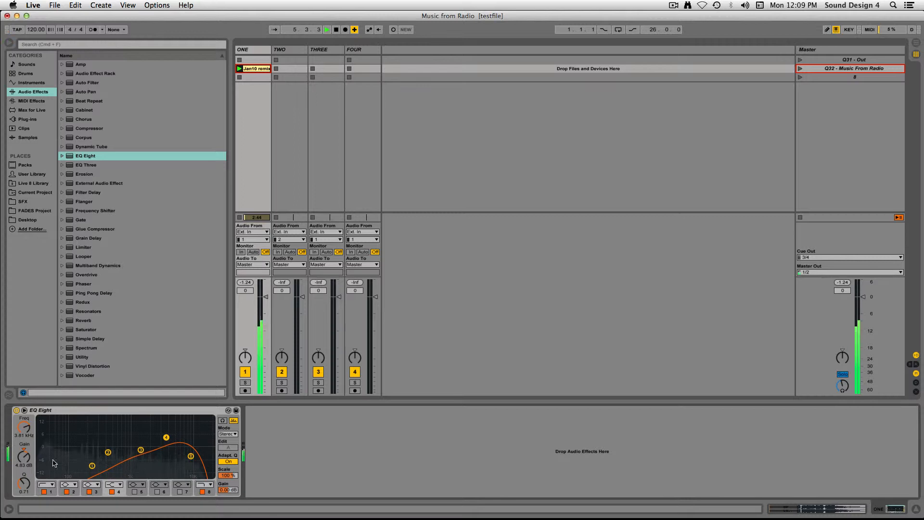
pyautogui.moveTo(23, 485); pyautogui.dragTo(23, 505)
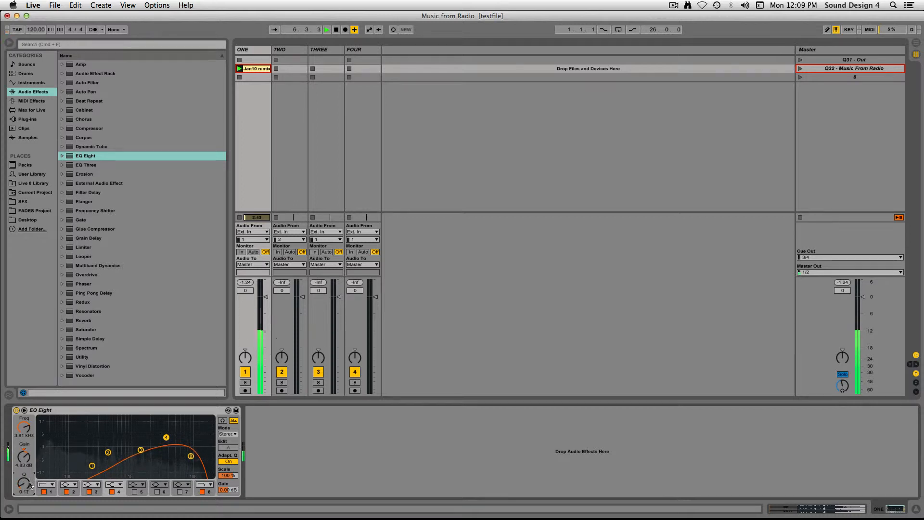
pyautogui.moveTo(166, 438)
pyautogui.mouseDown()
pyautogui.moveTo(168, 447)
pyautogui.moveTo(171, 425)
pyautogui.mouseUp()
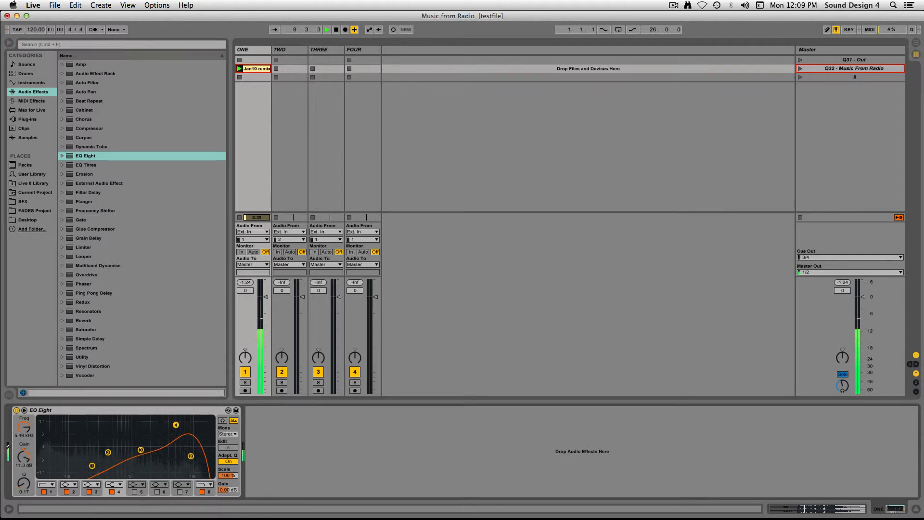
pyautogui.moveTo(171, 443); pyautogui.dragTo(169, 447)
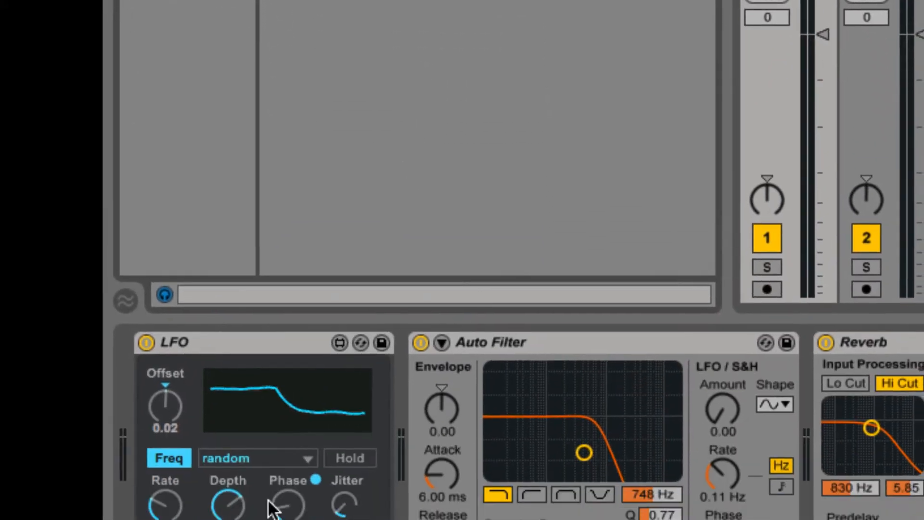
# Map the LFO device to the Frequency parameter of Auto Filter
pyautogui.click(243, 392)
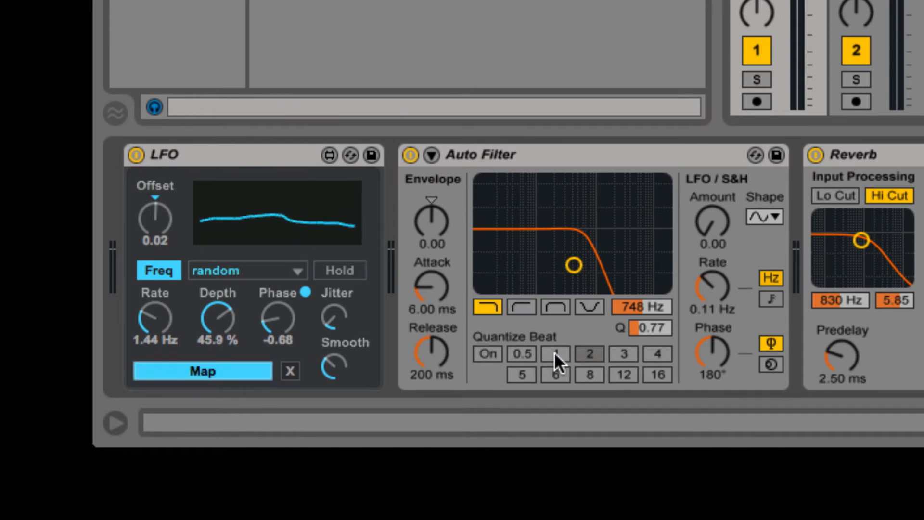
pyautogui.click(652, 306)
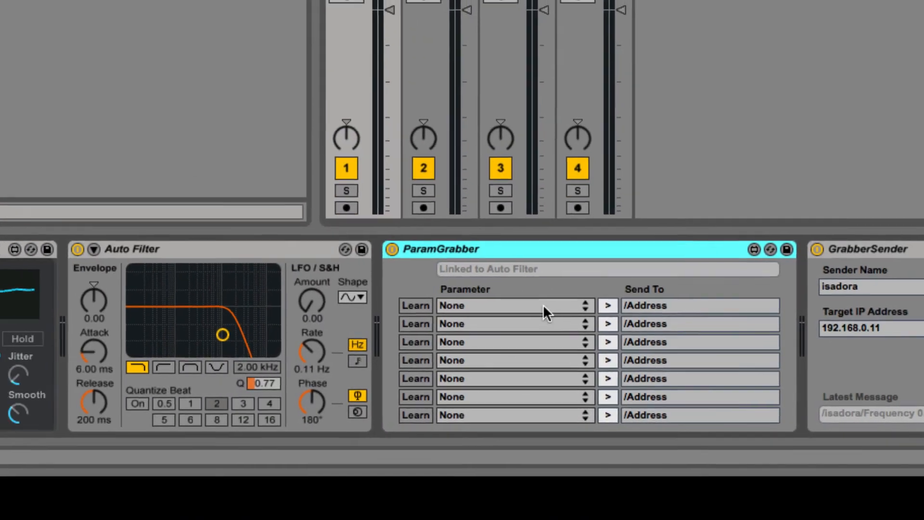
# Assign Auto Filter's Frequency to ParamGrabber's first parameter slot and transfer it to the Send To address
pyautogui.click(544, 305)
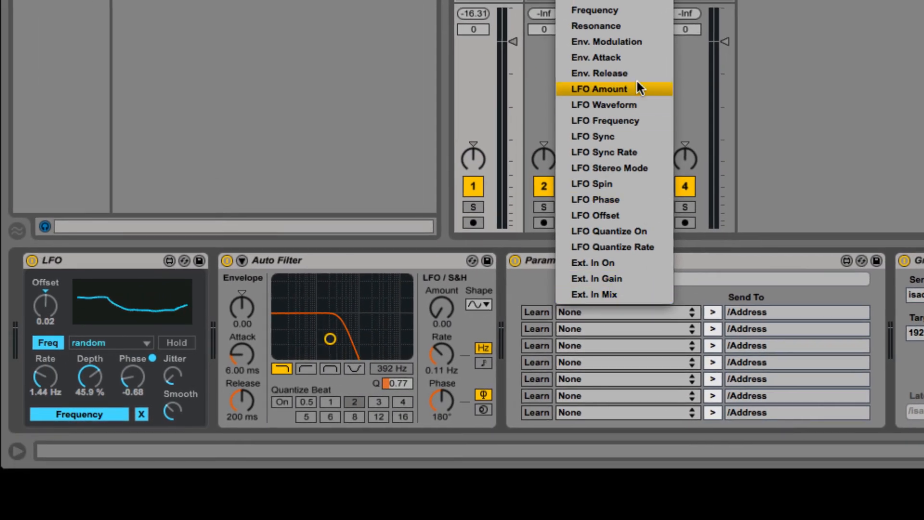
pyautogui.click(629, 9)
pyautogui.click(713, 312)
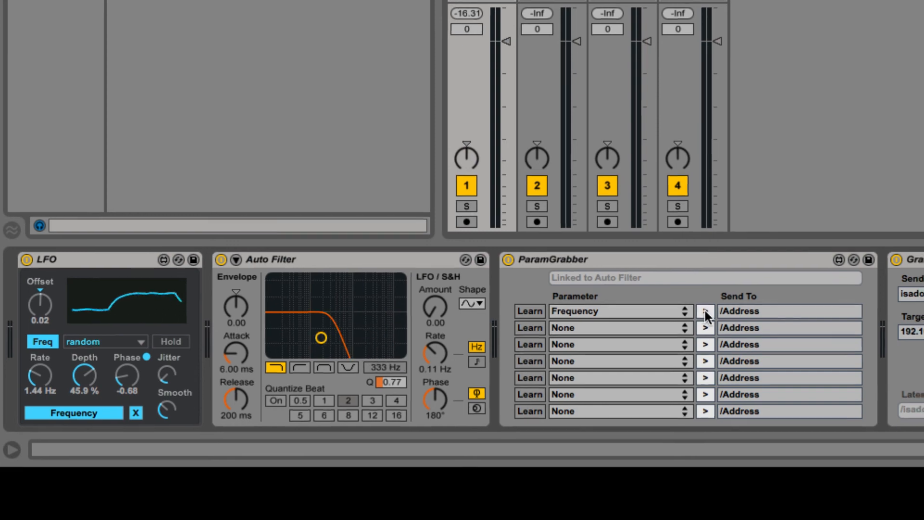